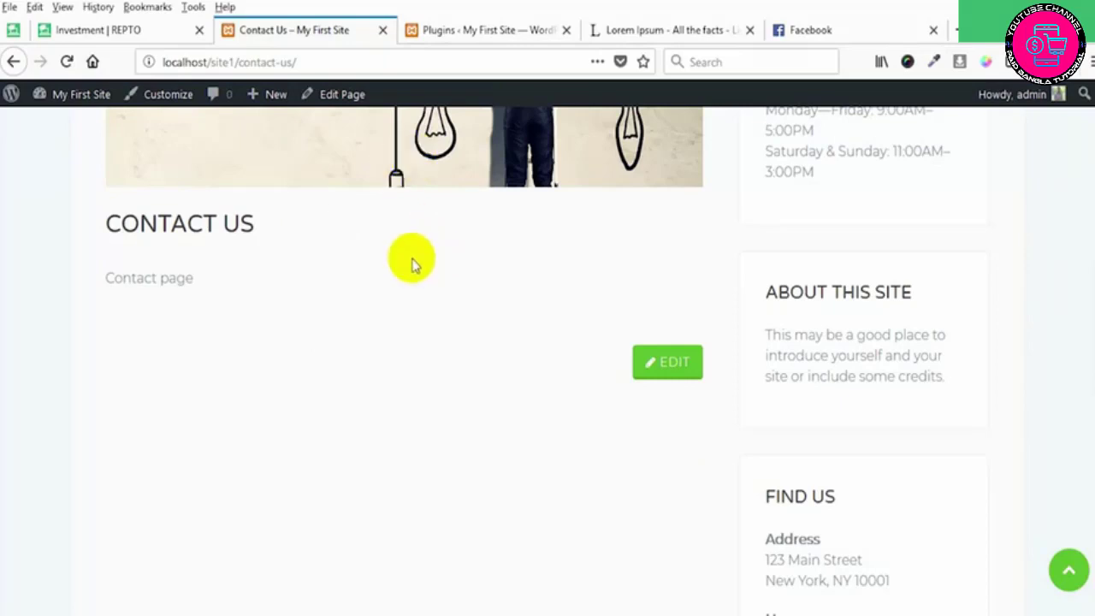
# - Go to the site's plugin administration and search the plugins available to add for "contact form 7"
pyautogui.click(488, 30)
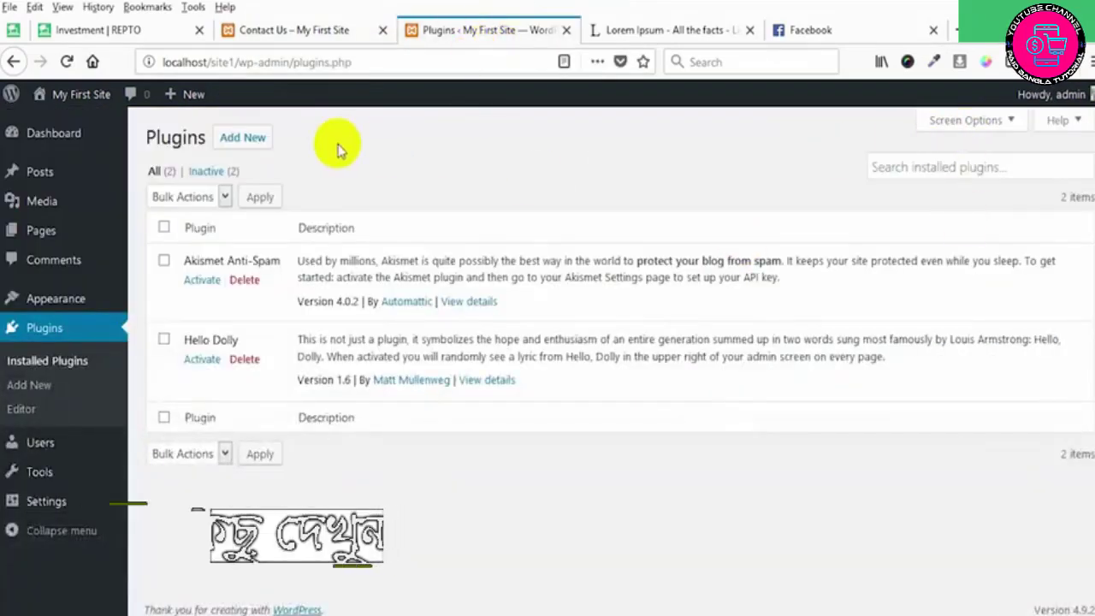
pyautogui.click(243, 138)
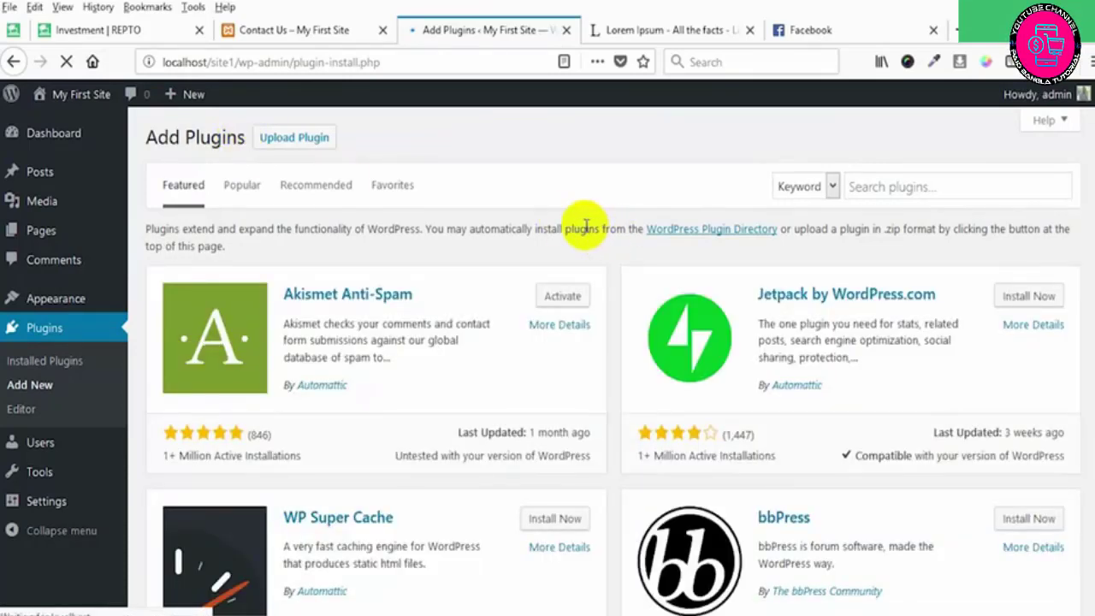
pyautogui.click(921, 184)
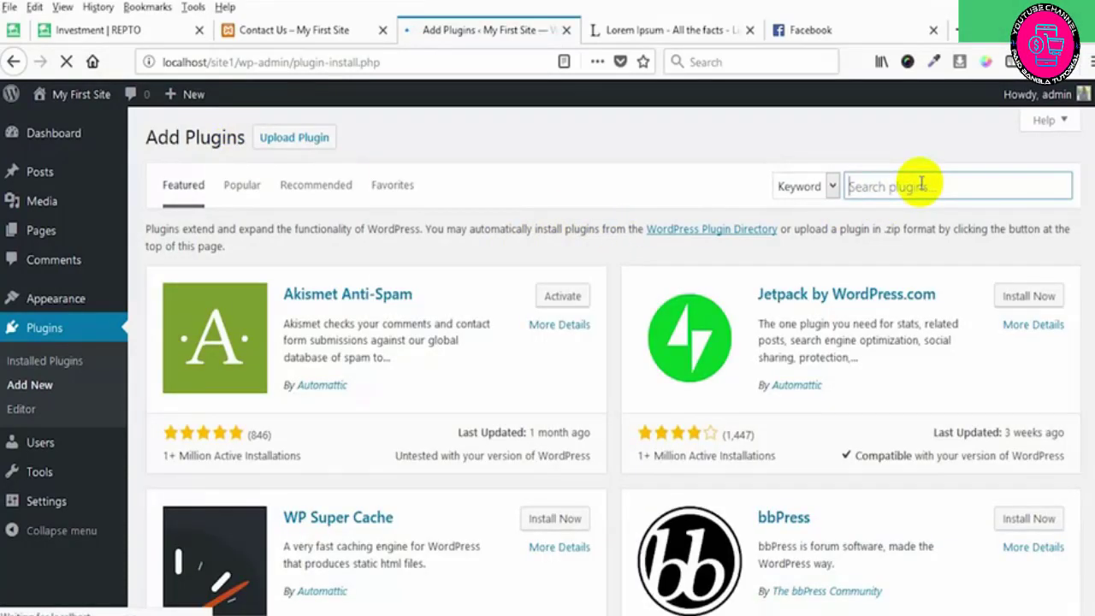
pyautogui.write('conta')
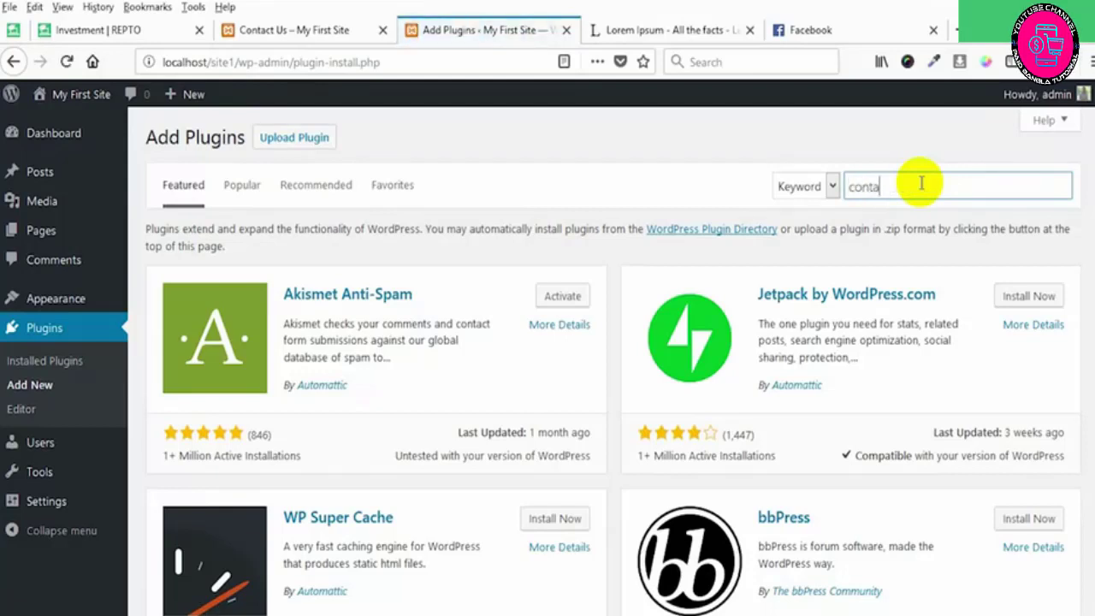
pyautogui.write('ct form')
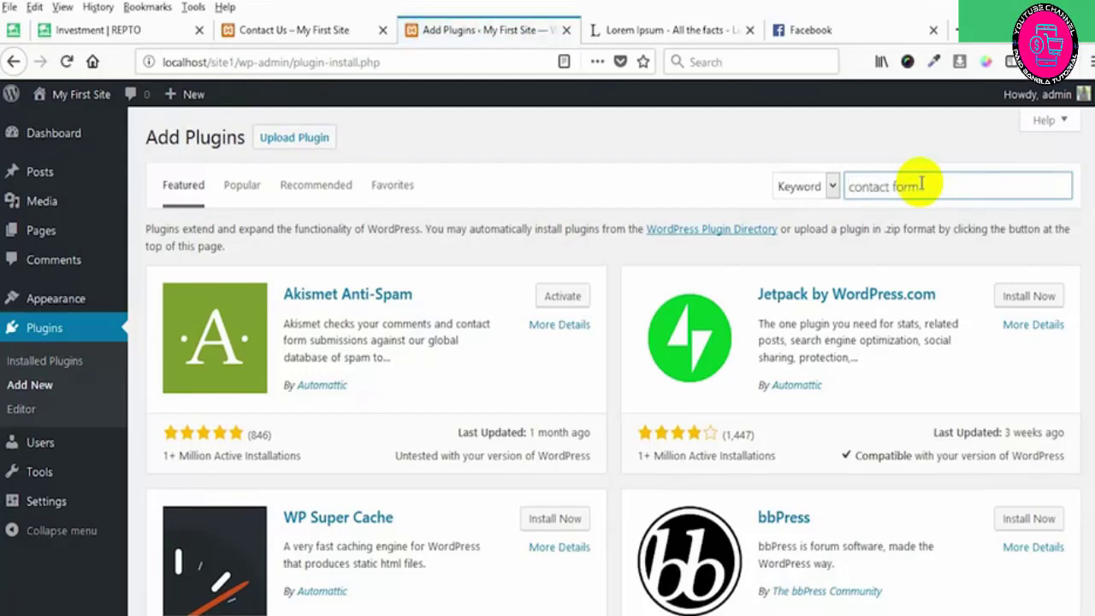
pyautogui.write(' 7')
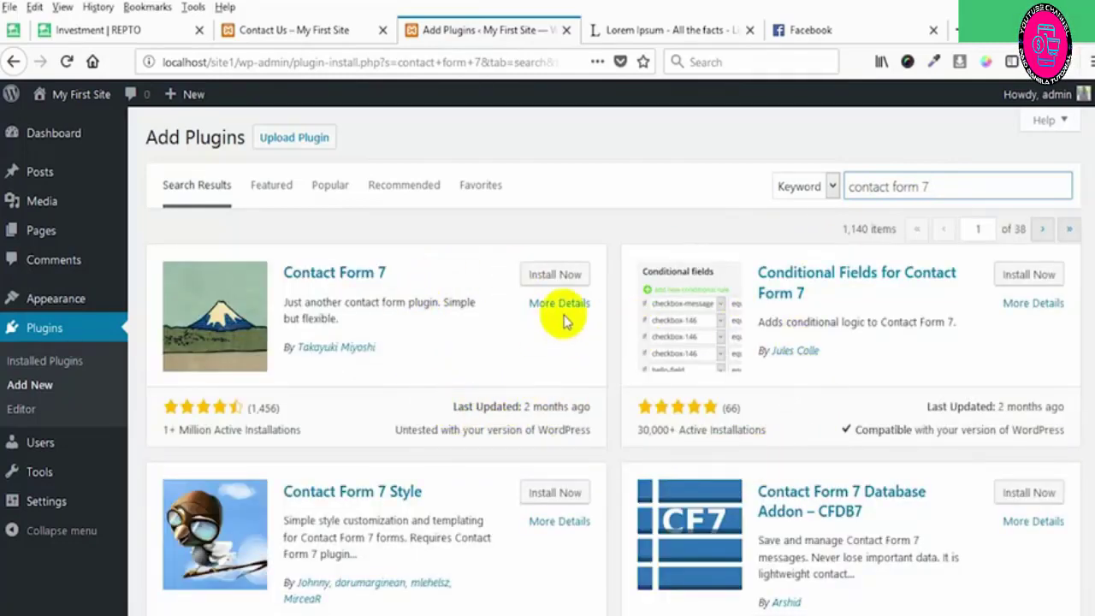
# - Install the Contact Form 7 plugin from the search results and activate it
pyautogui.moveTo(438, 286)
pyautogui.mouseDown()
pyautogui.moveTo(277, 276)
pyautogui.moveTo(440, 275)
pyautogui.mouseUp()
pyautogui.click(438, 274)
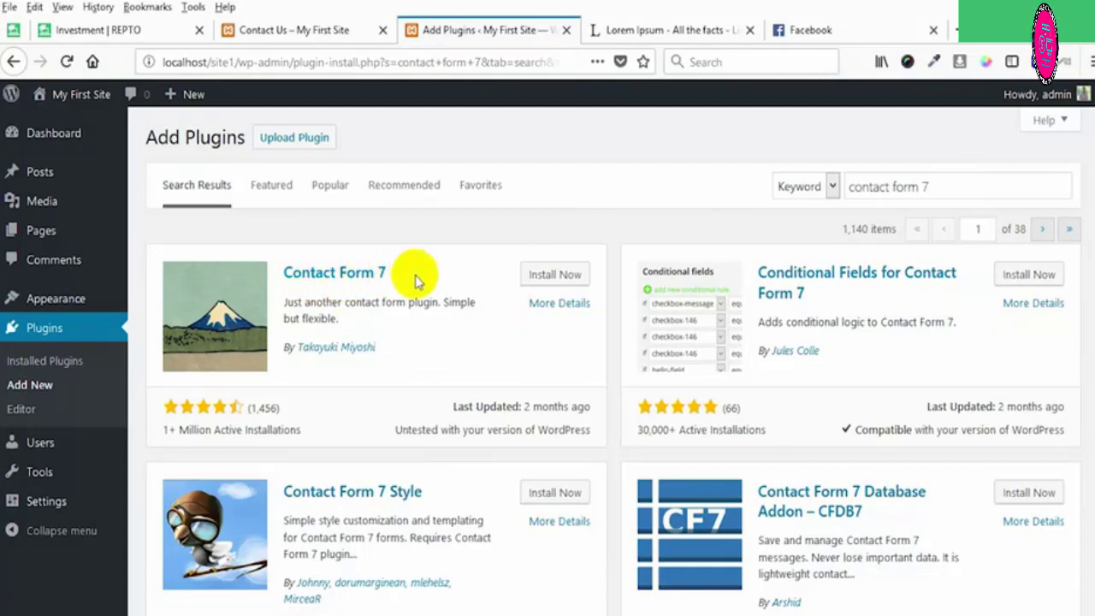
pyautogui.click(553, 279)
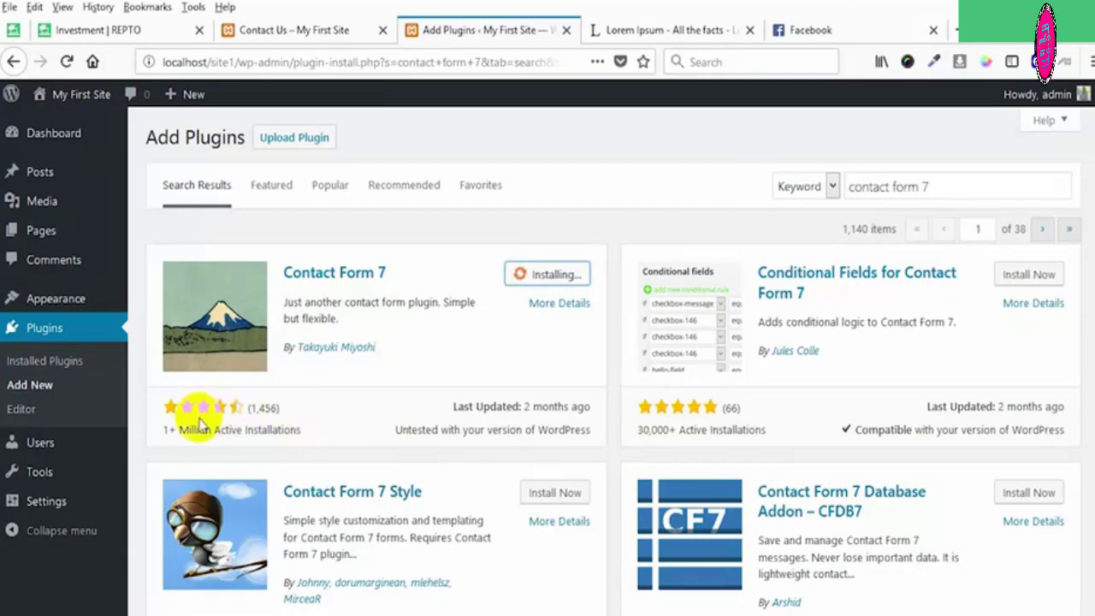
pyautogui.moveTo(249, 408); pyautogui.dragTo(277, 410)
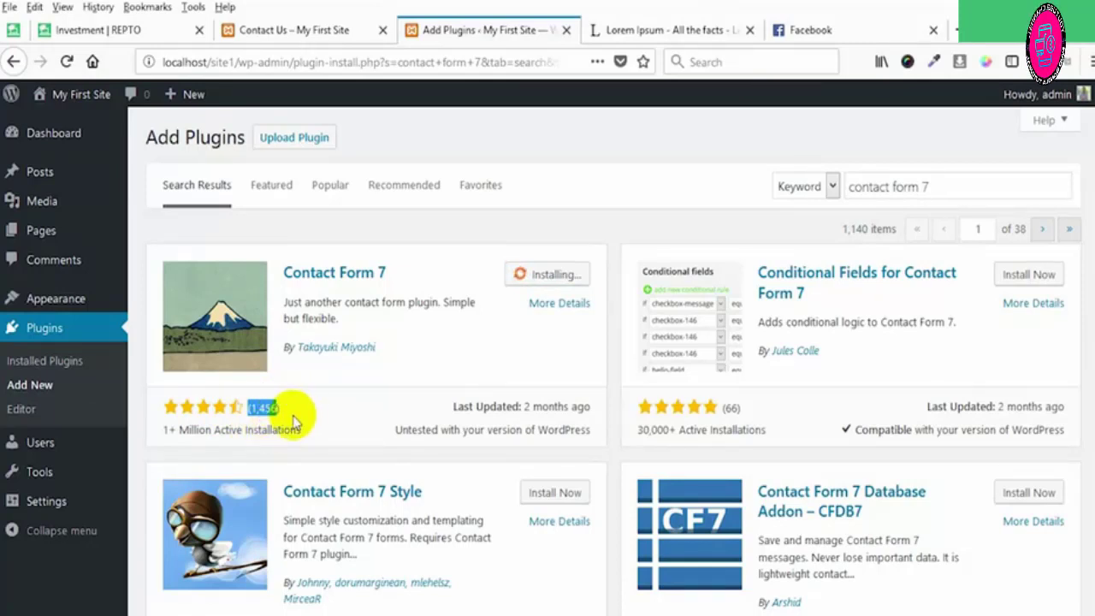
pyautogui.moveTo(168, 430); pyautogui.dragTo(234, 430)
pyautogui.click(281, 430)
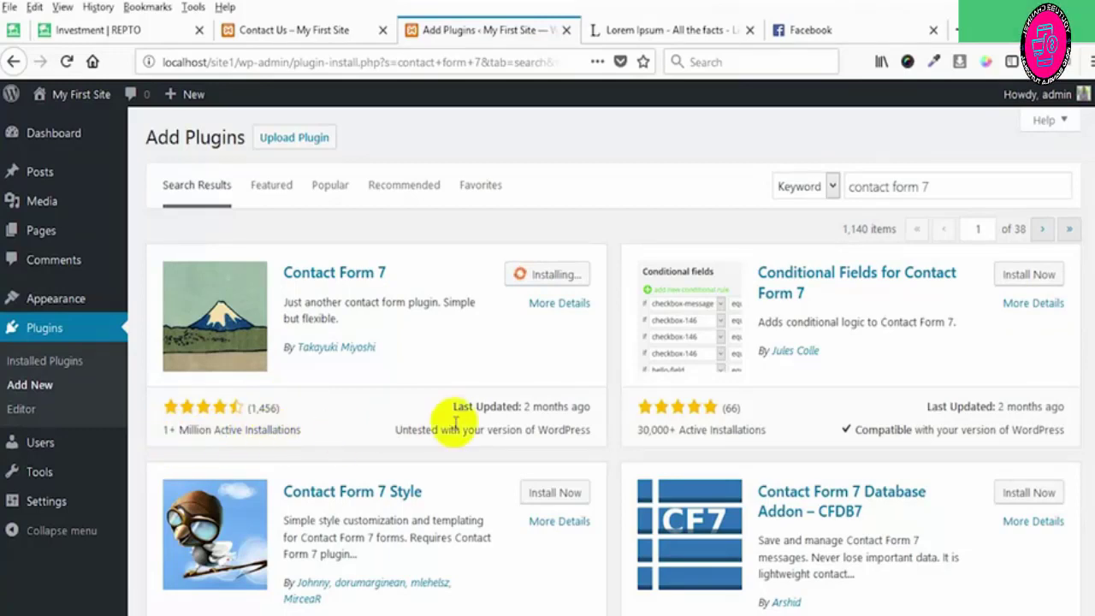
pyautogui.moveTo(526, 407); pyautogui.dragTo(585, 406)
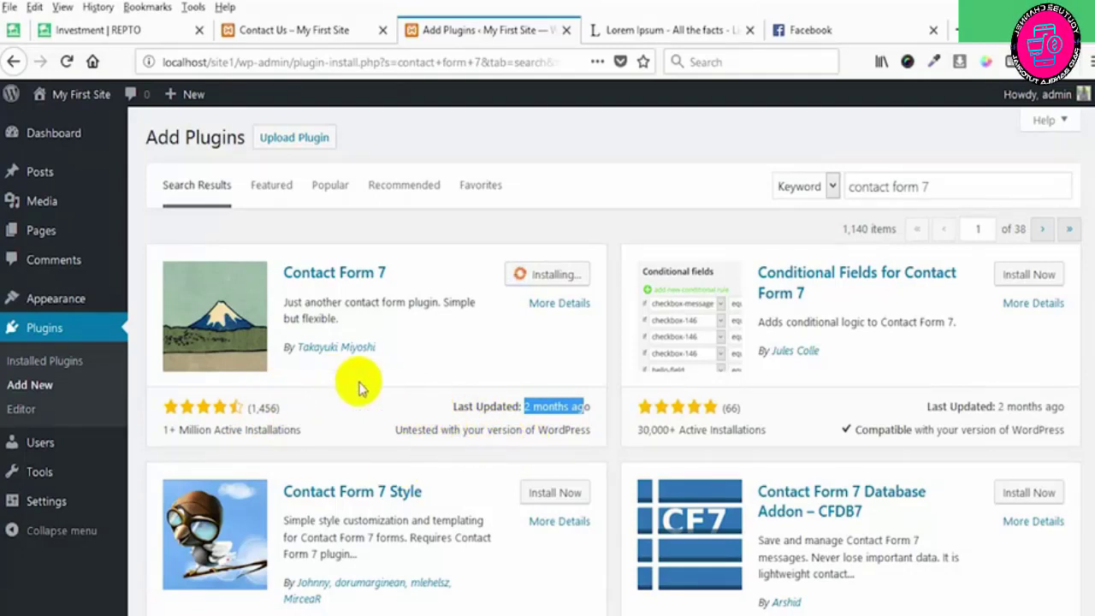
pyautogui.click(316, 415)
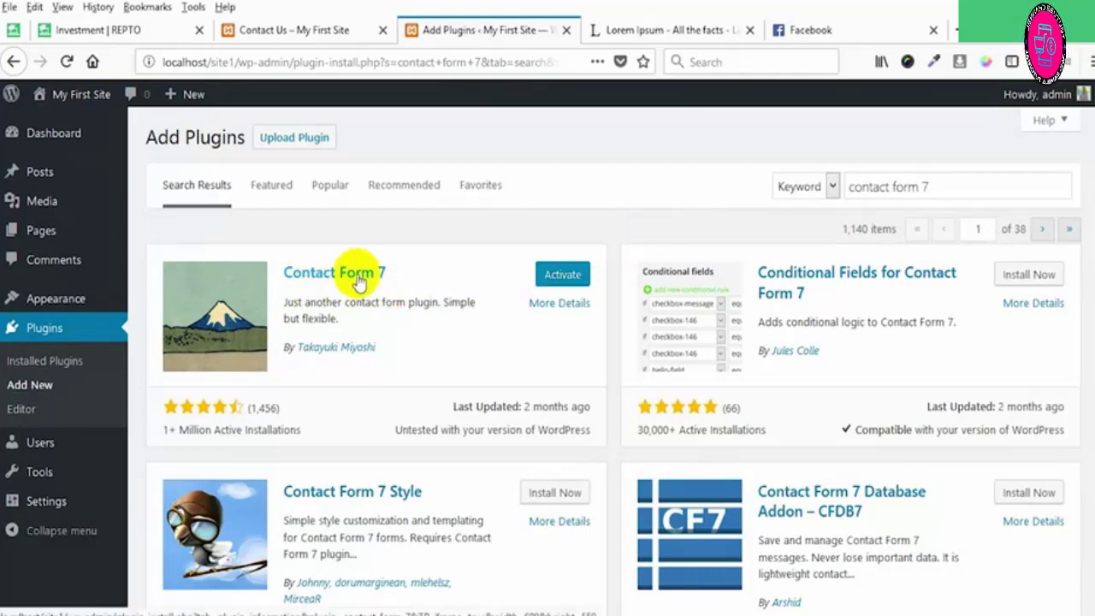
pyautogui.click(562, 272)
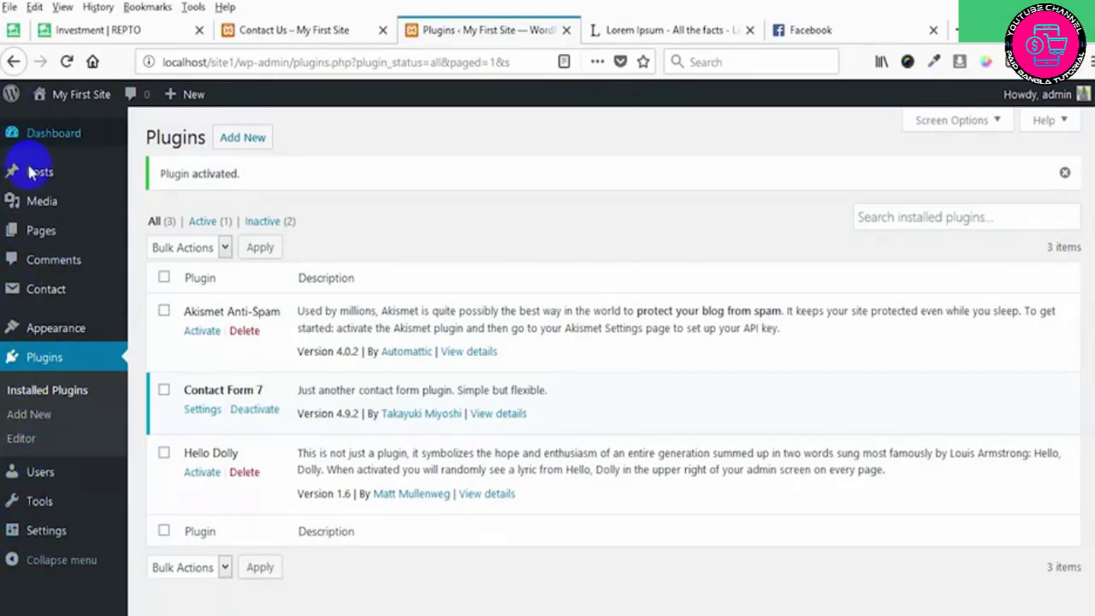
# - Open the list of contact forms and copy the shortcode of Contact form 1
pyautogui.moveTo(25, 295)
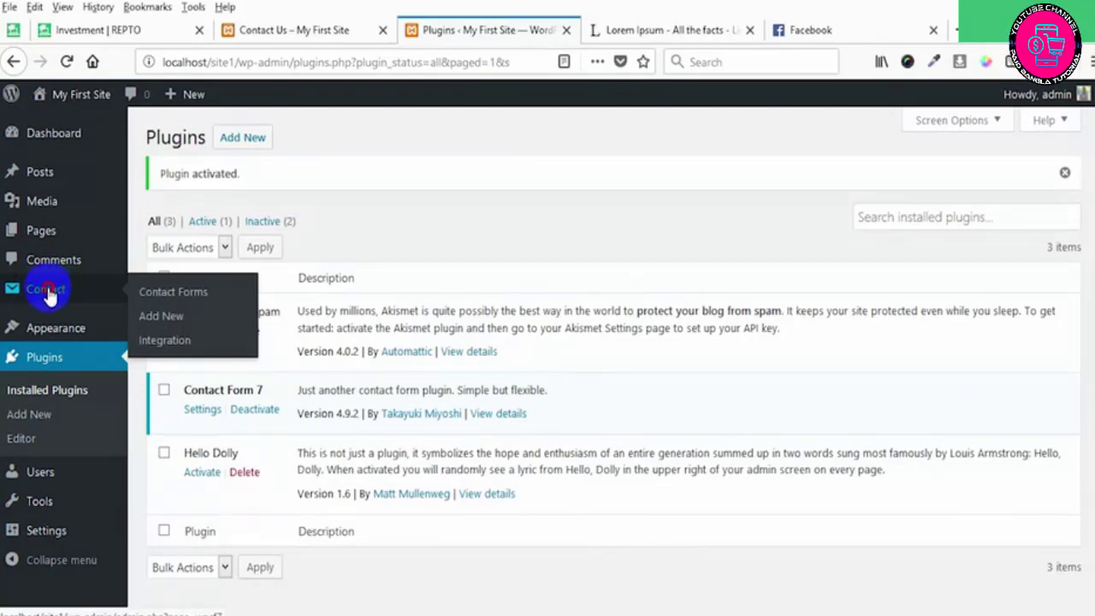
pyautogui.click(49, 293)
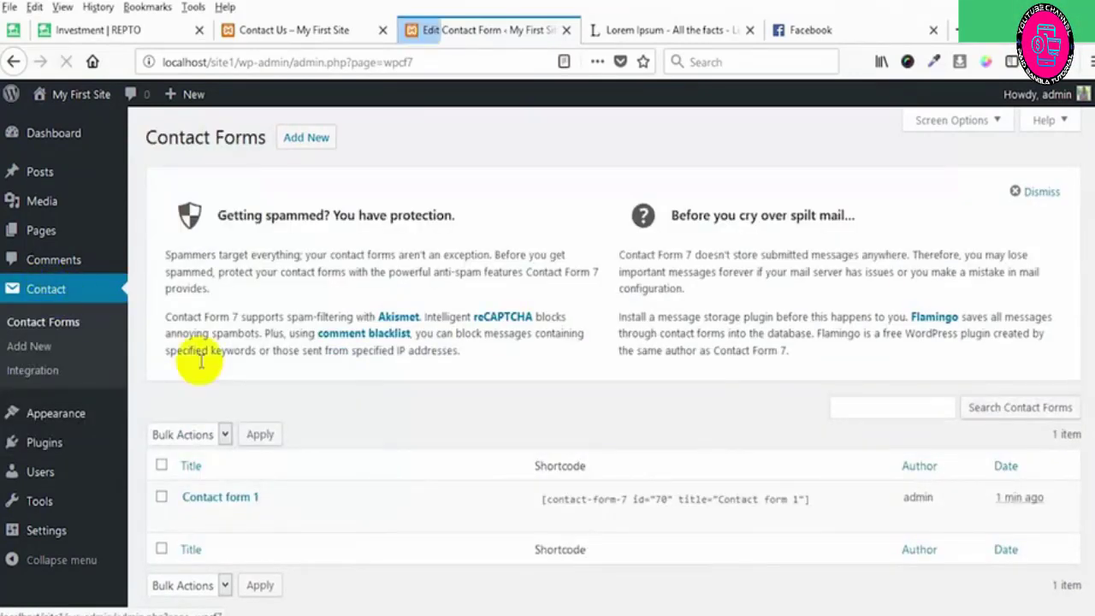
pyautogui.moveTo(260, 496); pyautogui.dragTo(175, 499)
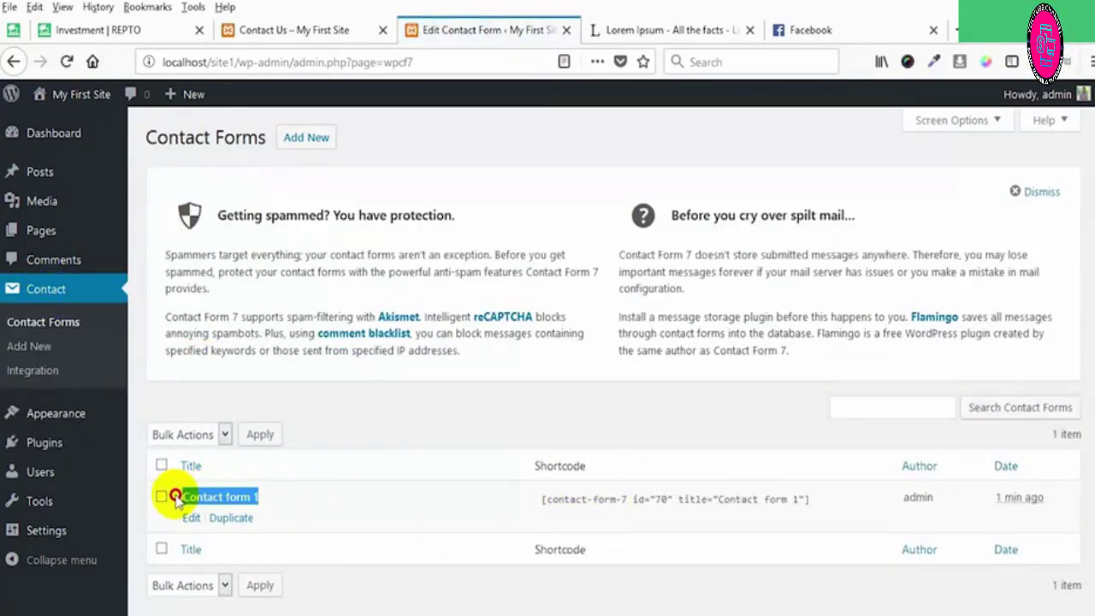
pyautogui.click(587, 499)
pyautogui.rightClick(587, 498)
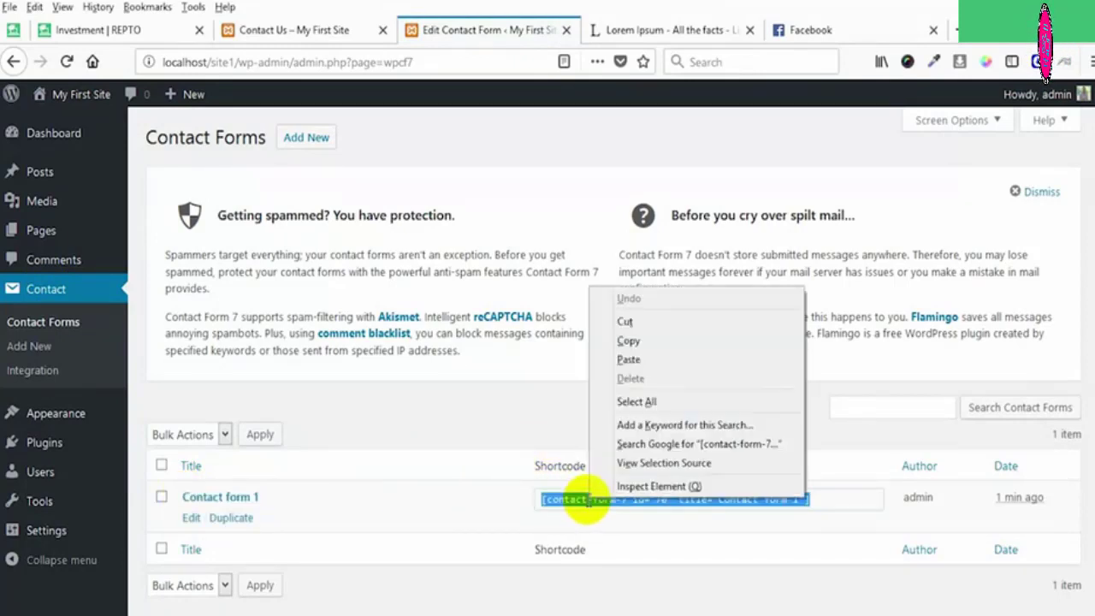
pyautogui.click(650, 341)
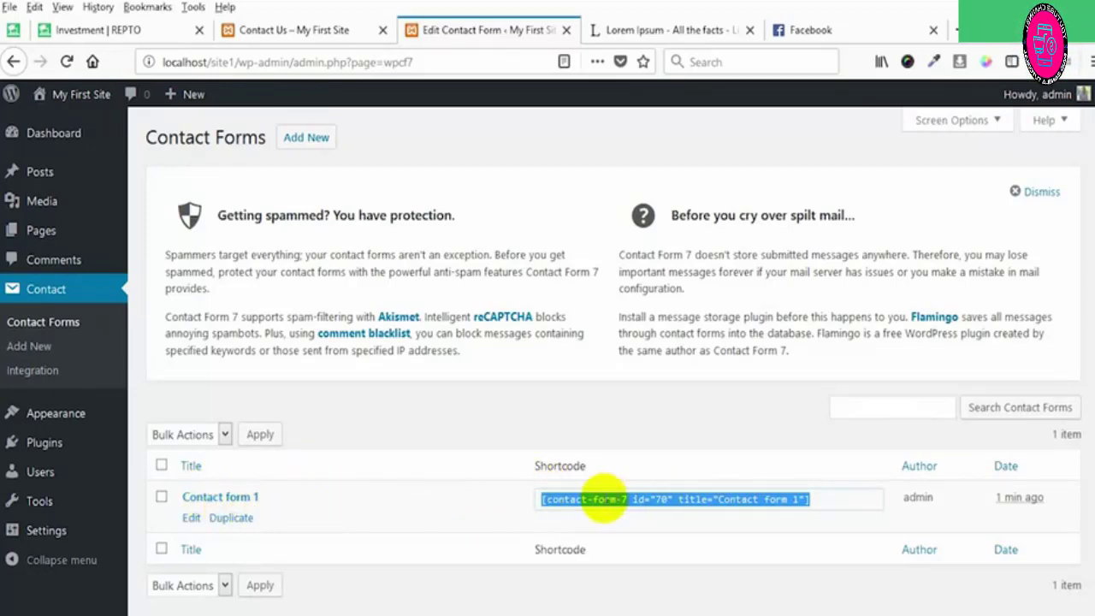
pyautogui.rightClick(710, 503)
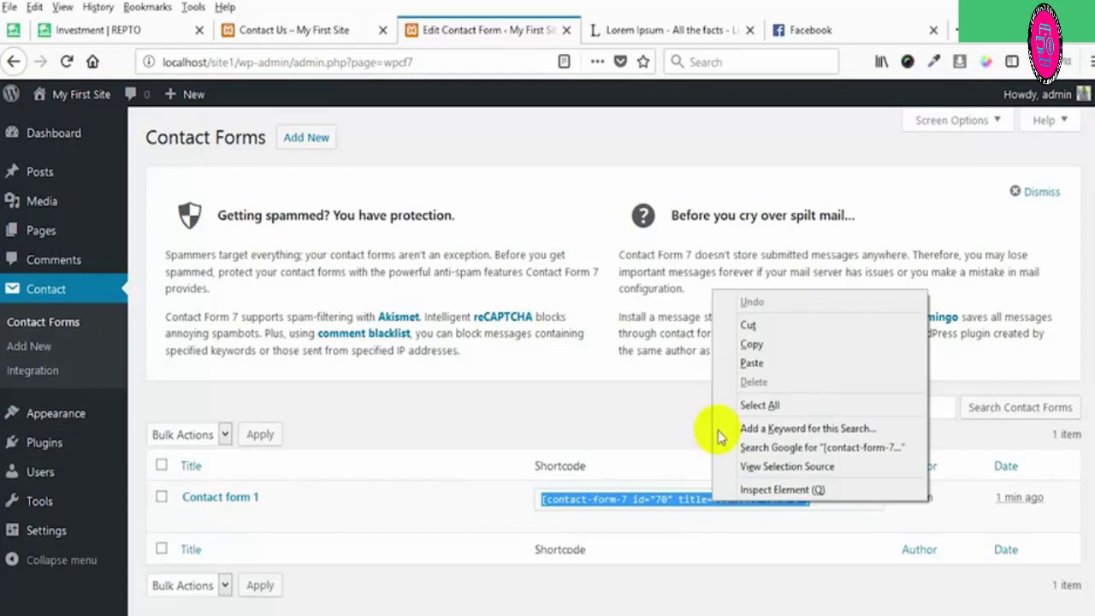
pyautogui.click(751, 344)
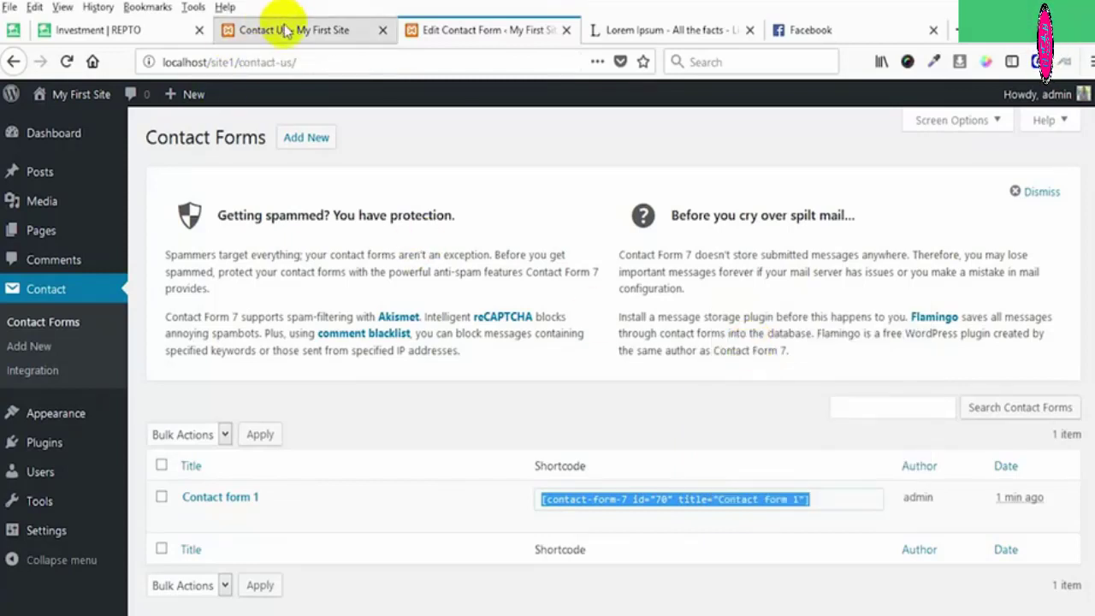
# - Open the Contact Us page for editing and replace its "Contact page" text with the copied shortcode
pyautogui.click(286, 30)
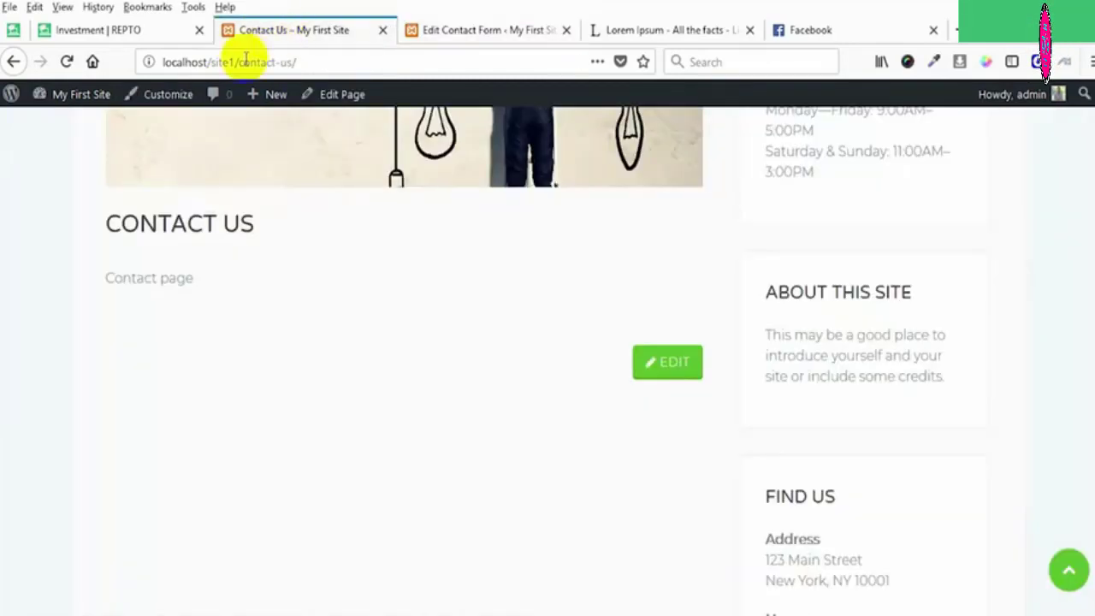
pyautogui.click(347, 111)
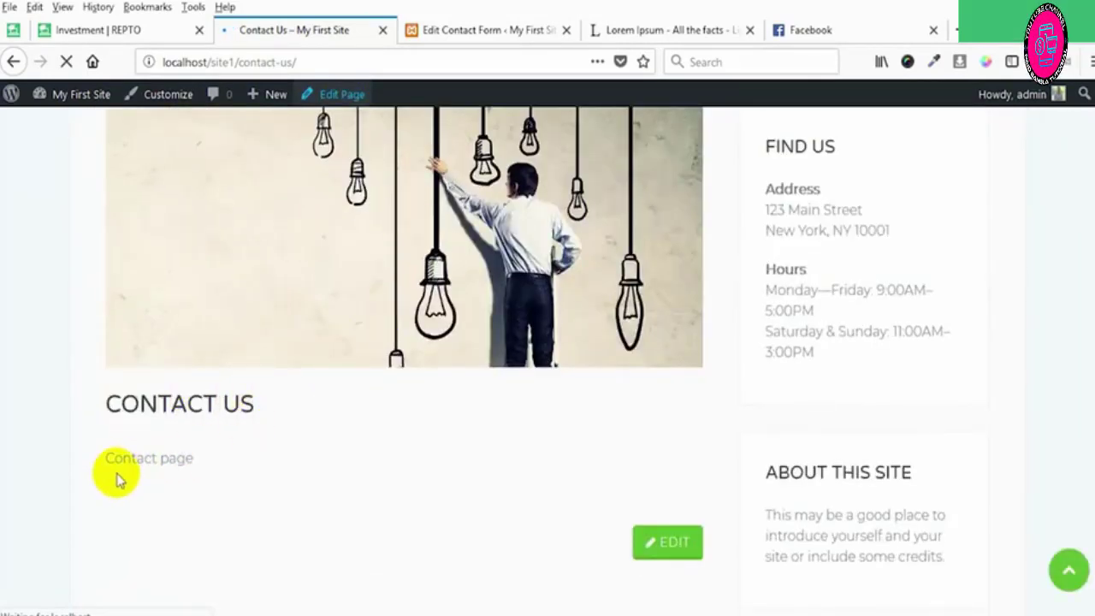
pyautogui.moveTo(205, 464); pyautogui.dragTo(82, 460)
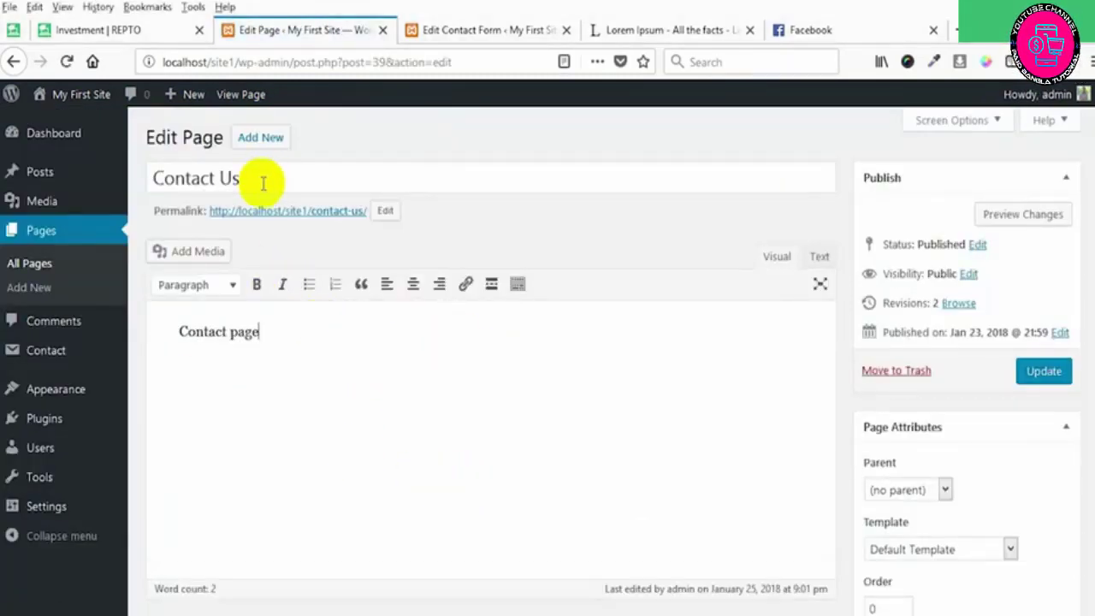
pyautogui.moveTo(245, 178); pyautogui.dragTo(103, 166)
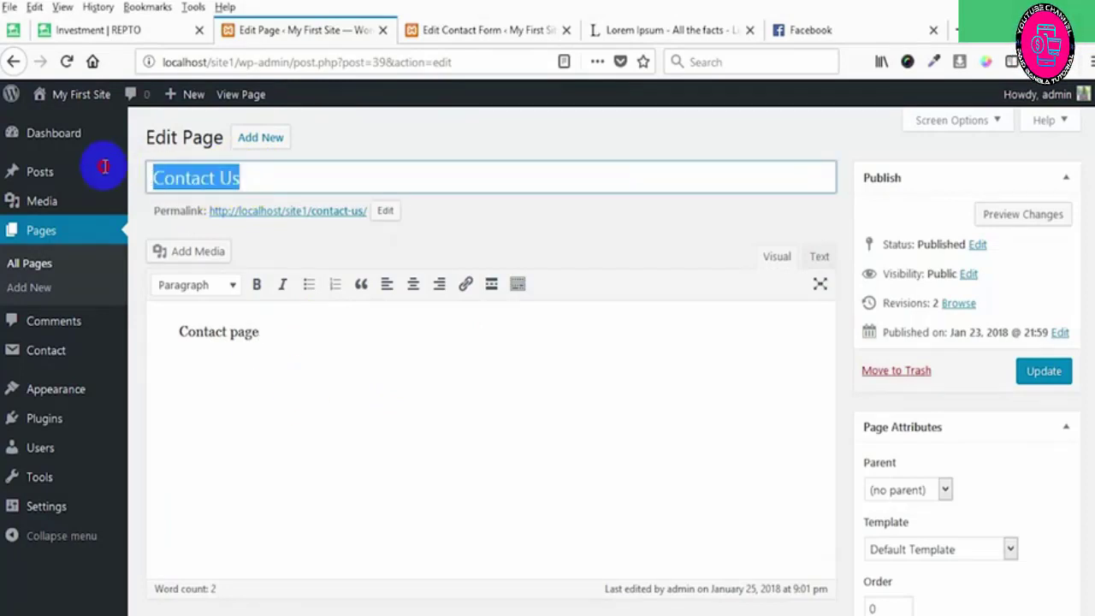
pyautogui.moveTo(267, 336); pyautogui.dragTo(134, 331)
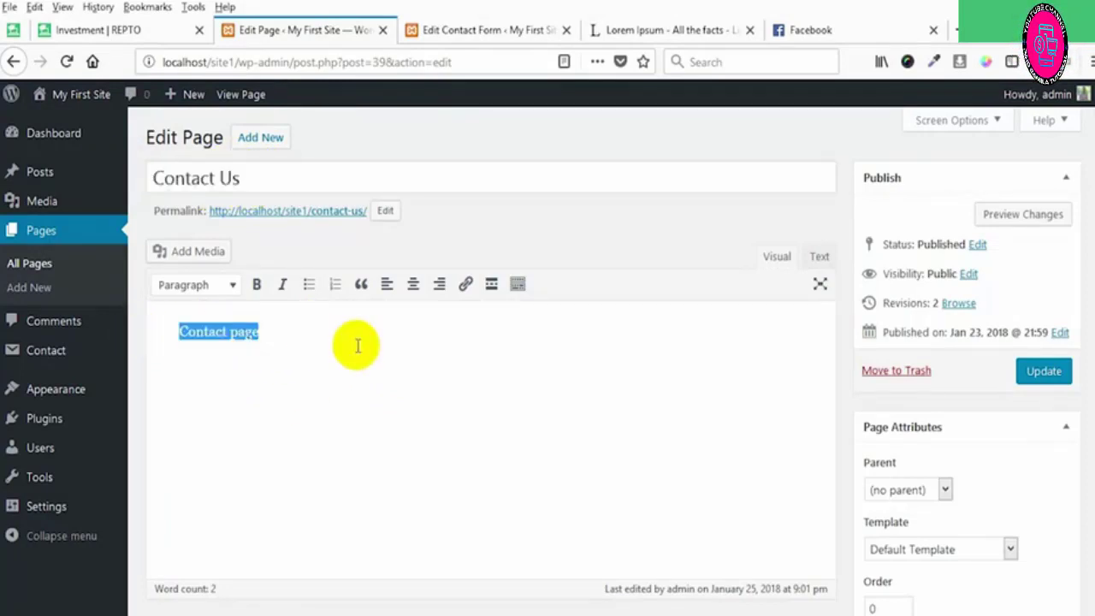
pyautogui.hotkey('ctrl', 'v')
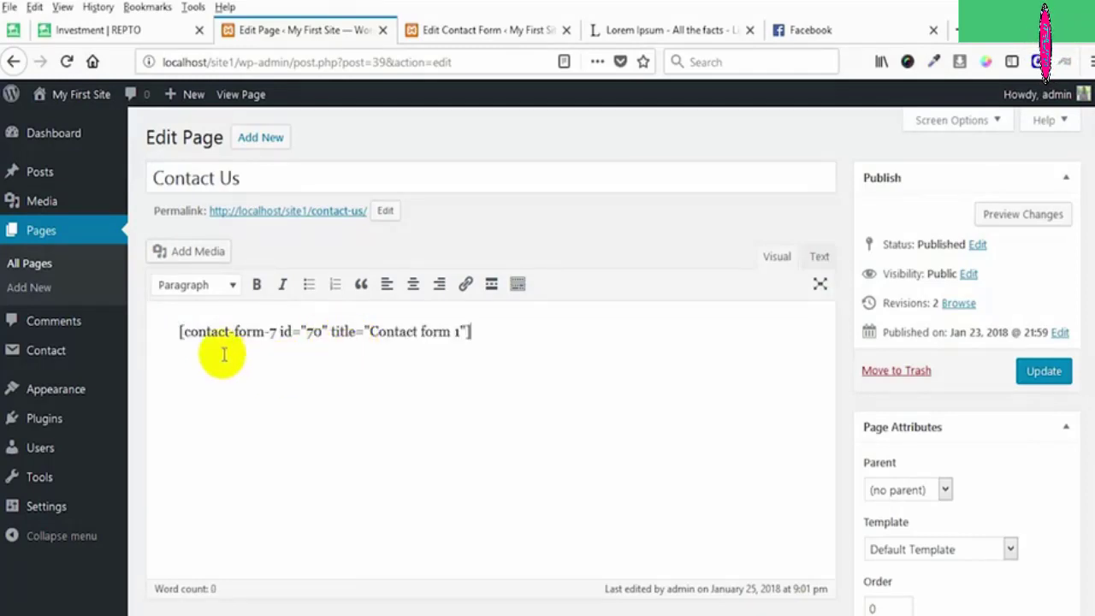
# - Copy the "What is Lorem Ipsum?" heading and the paragraph below it, through "desktop publishing", from lipsum.com
pyautogui.click(621, 30)
pyautogui.click(242, 68)
pyautogui.click(248, 65)
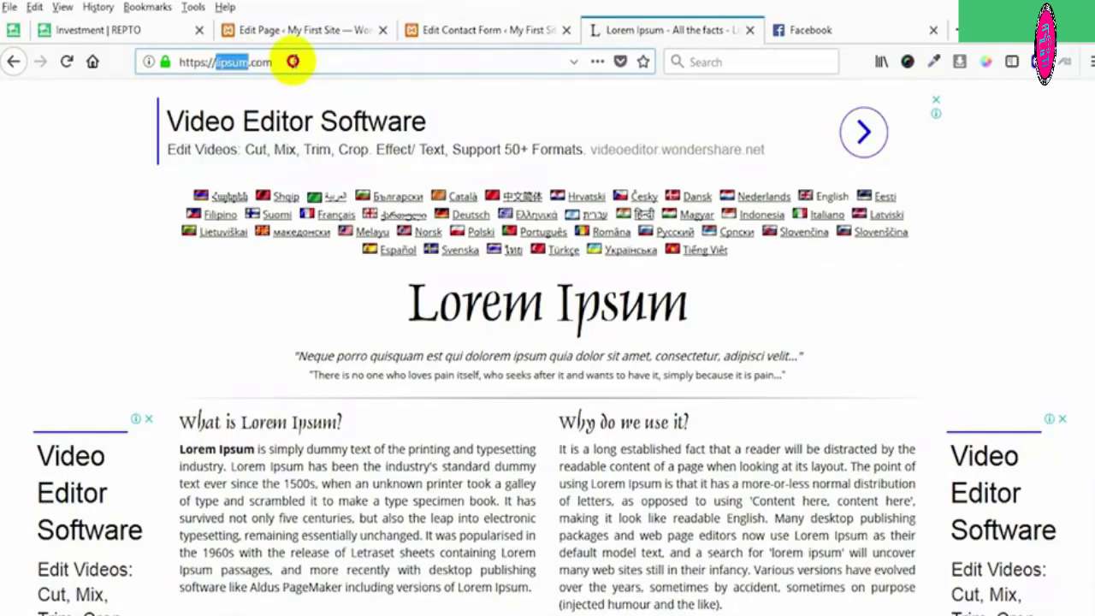
pyautogui.moveTo(182, 450); pyautogui.dragTo(533, 582)
pyautogui.click(463, 534)
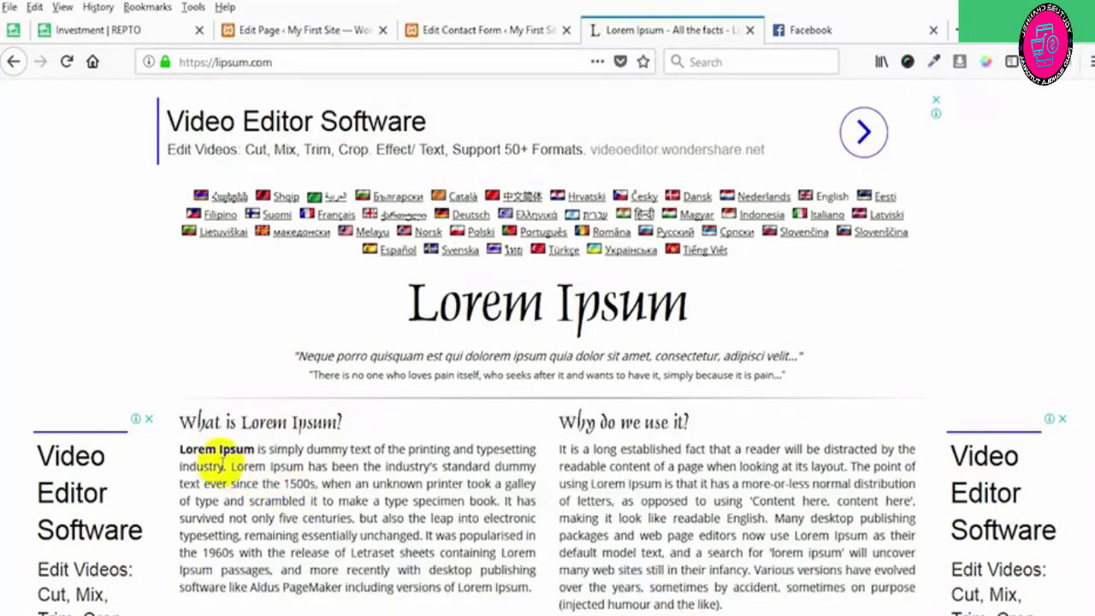
pyautogui.moveTo(182, 419); pyautogui.dragTo(256, 449)
pyautogui.moveTo(342, 484); pyautogui.dragTo(501, 528)
pyautogui.click(288, 441)
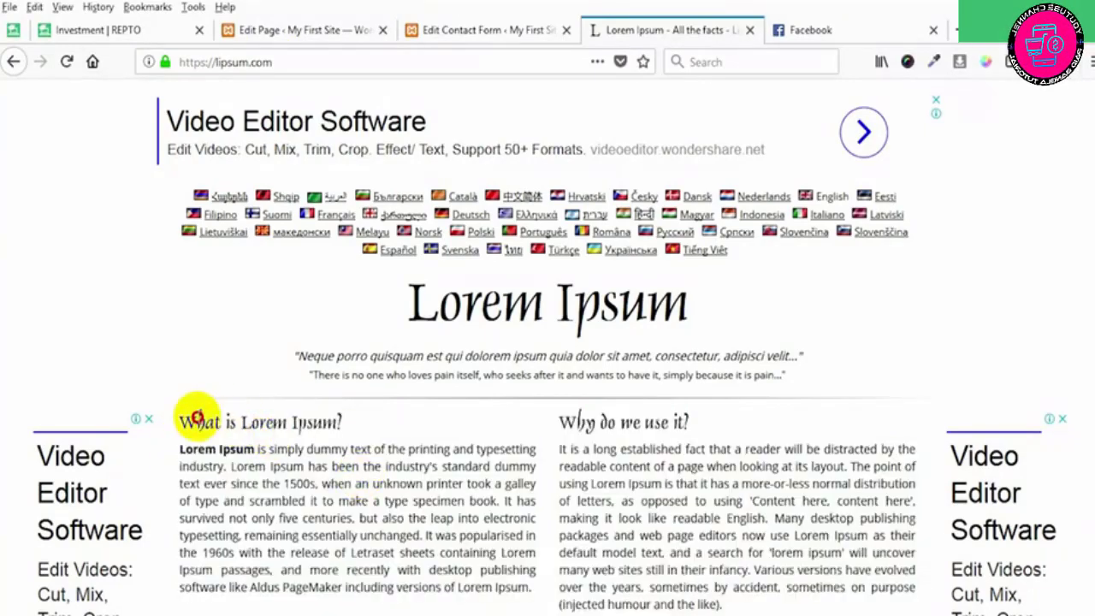
pyautogui.moveTo(188, 418); pyautogui.dragTo(515, 572)
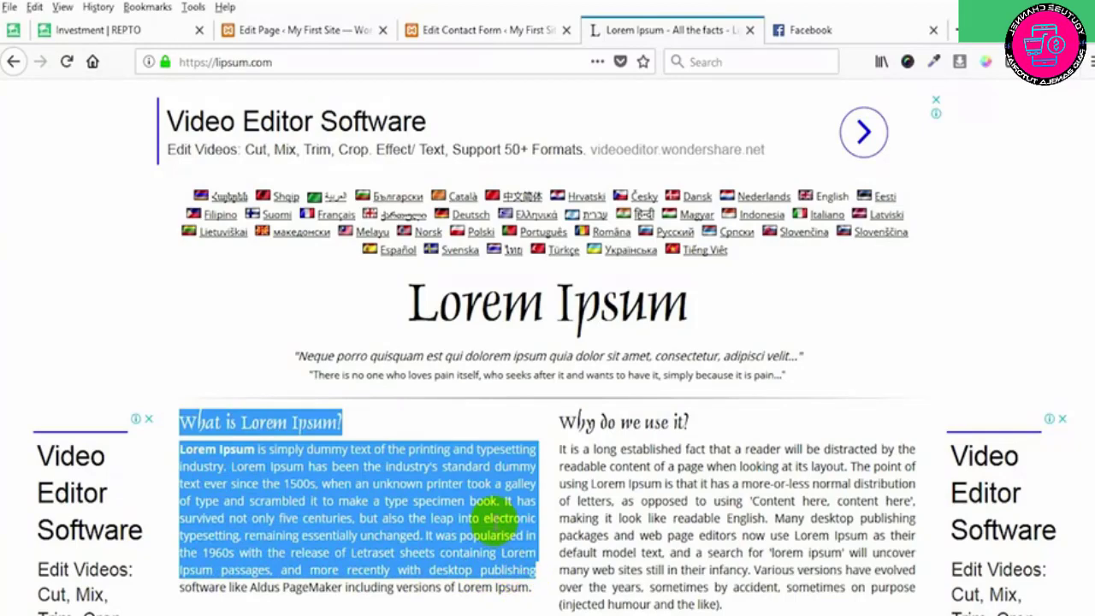
pyautogui.rightClick(499, 520)
pyautogui.click(509, 531)
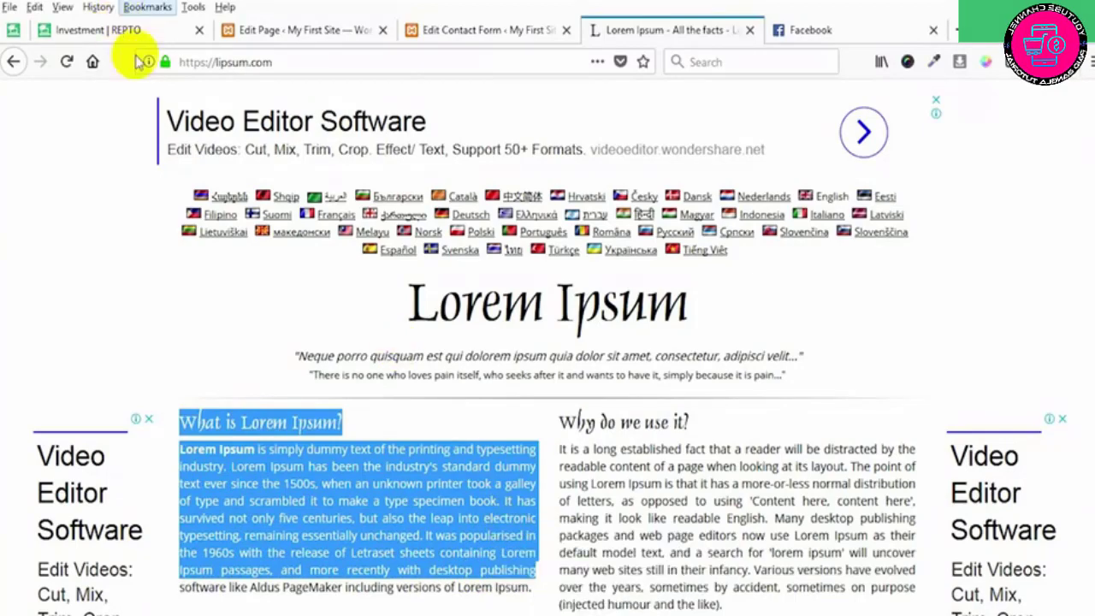
# - Paste the copied Lorem Ipsum text above the contact form shortcode on the Contact Us page and update the page
pyautogui.click(226, 31)
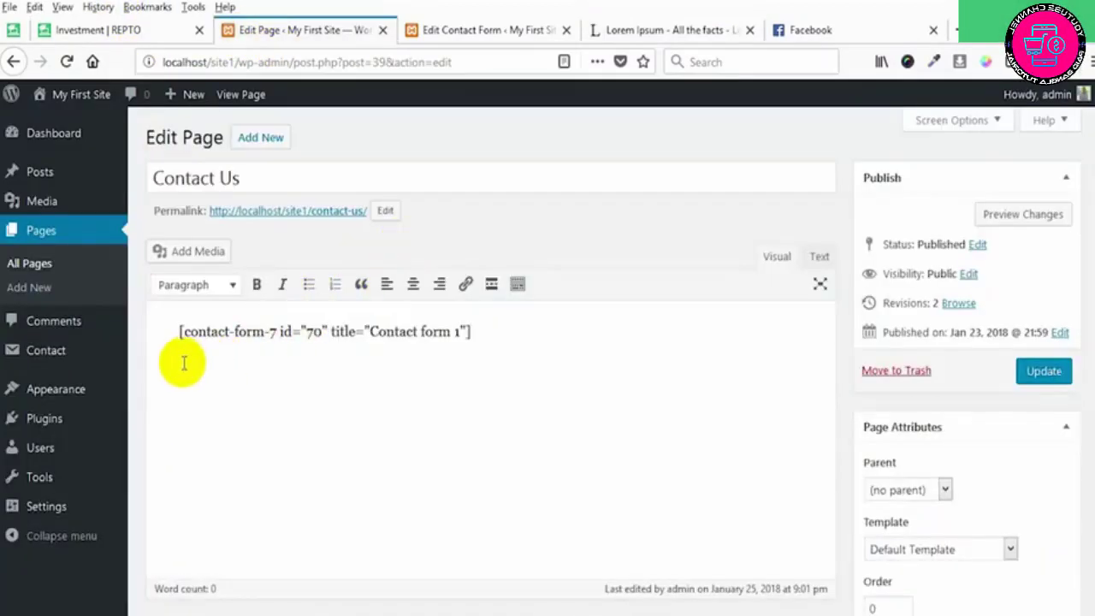
pyautogui.click(166, 326)
pyautogui.press('Return')
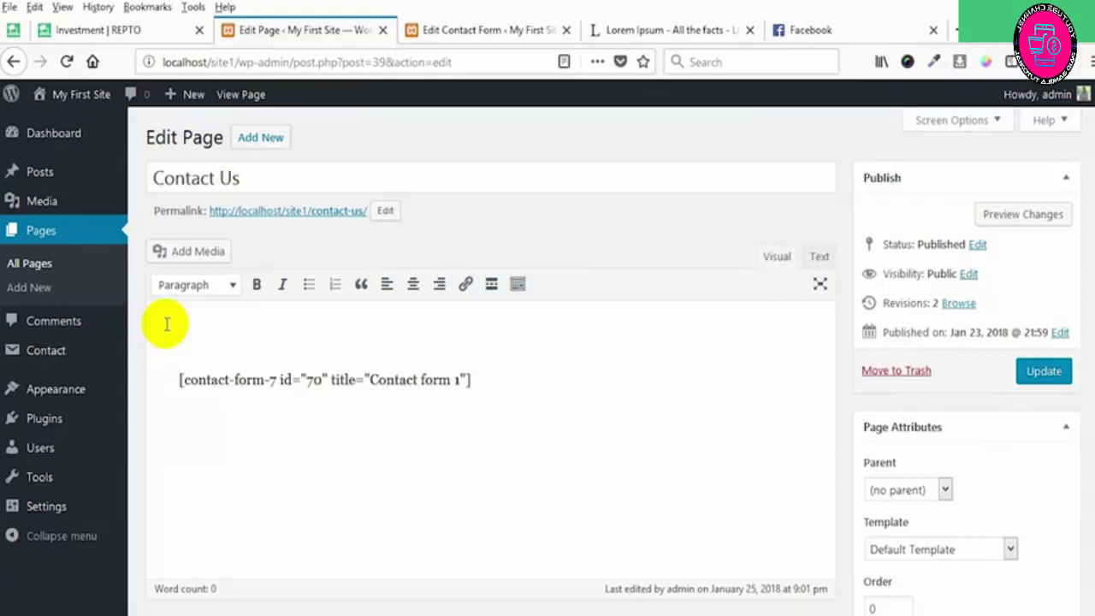
pyautogui.hotkey('ctrl', 'v')
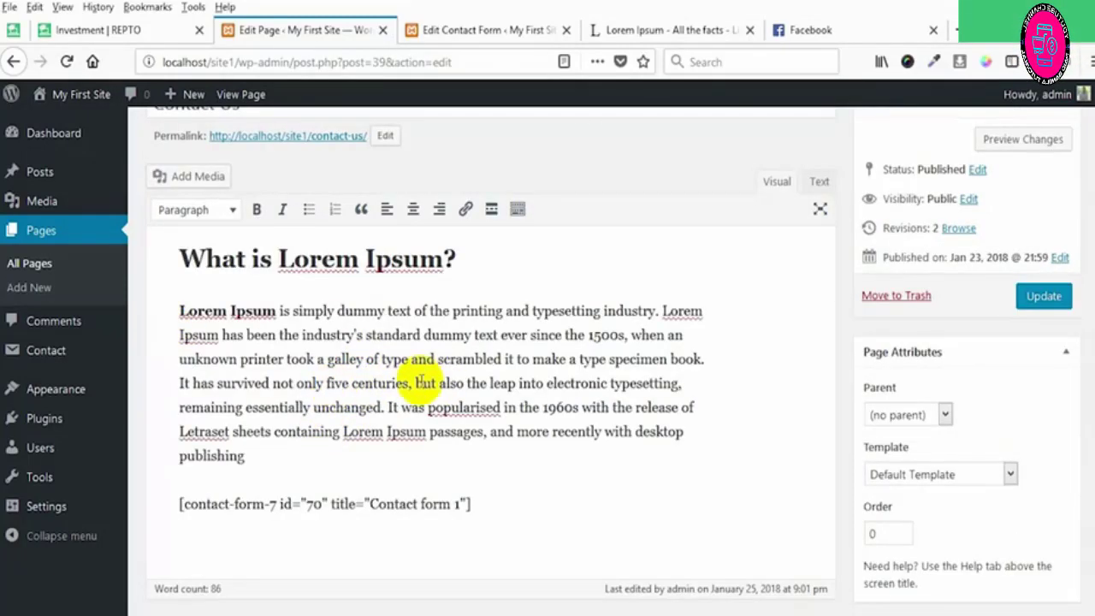
pyautogui.scroll(2, 421, 384)
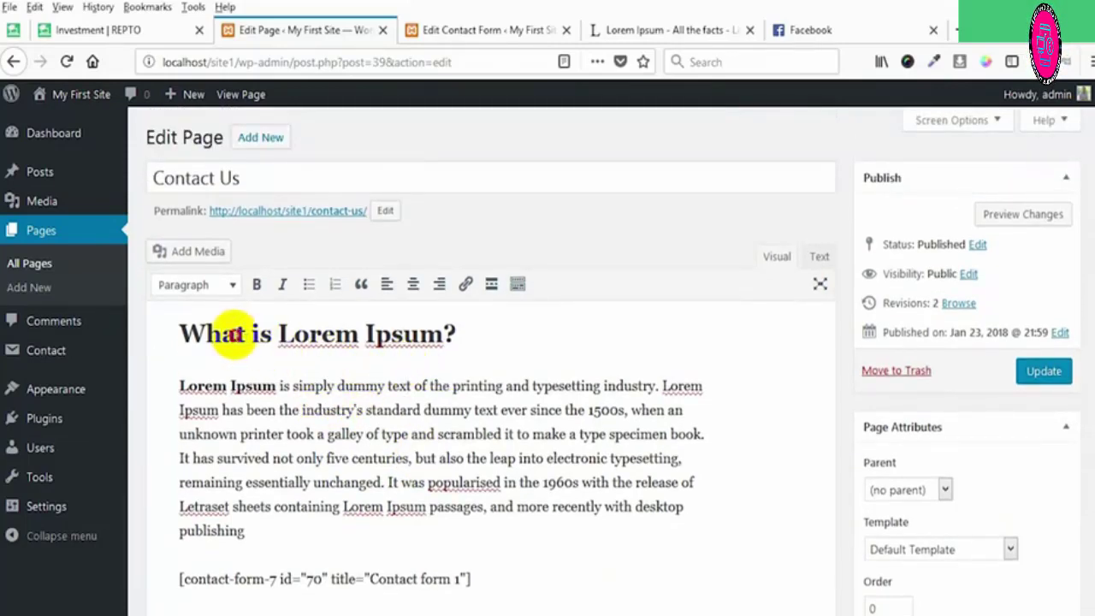
pyautogui.scroll(-4, 479, 484)
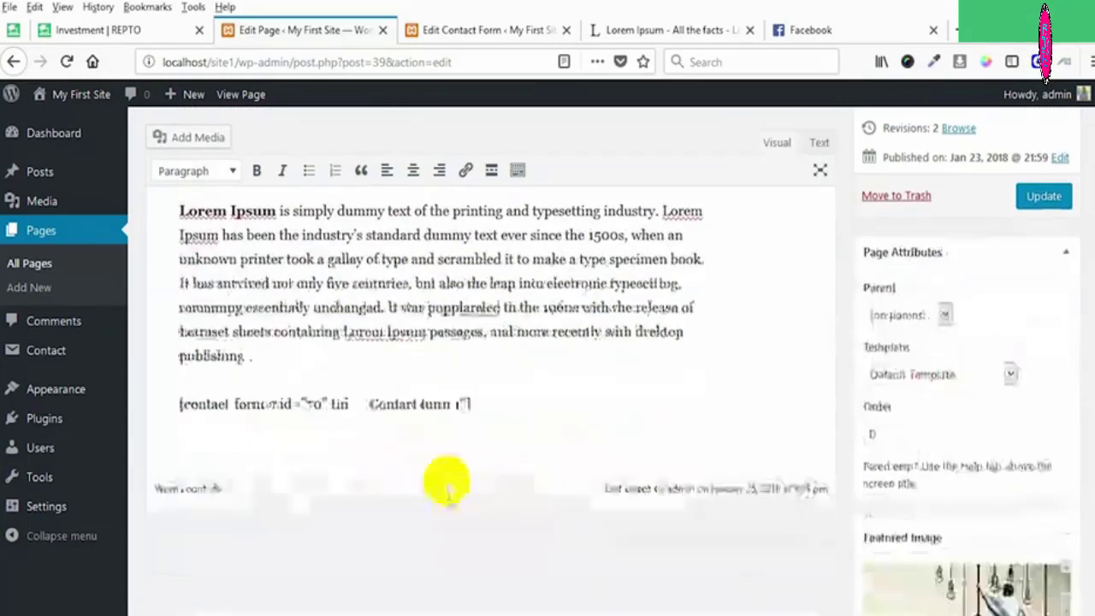
pyautogui.moveTo(469, 399); pyautogui.dragTo(154, 398)
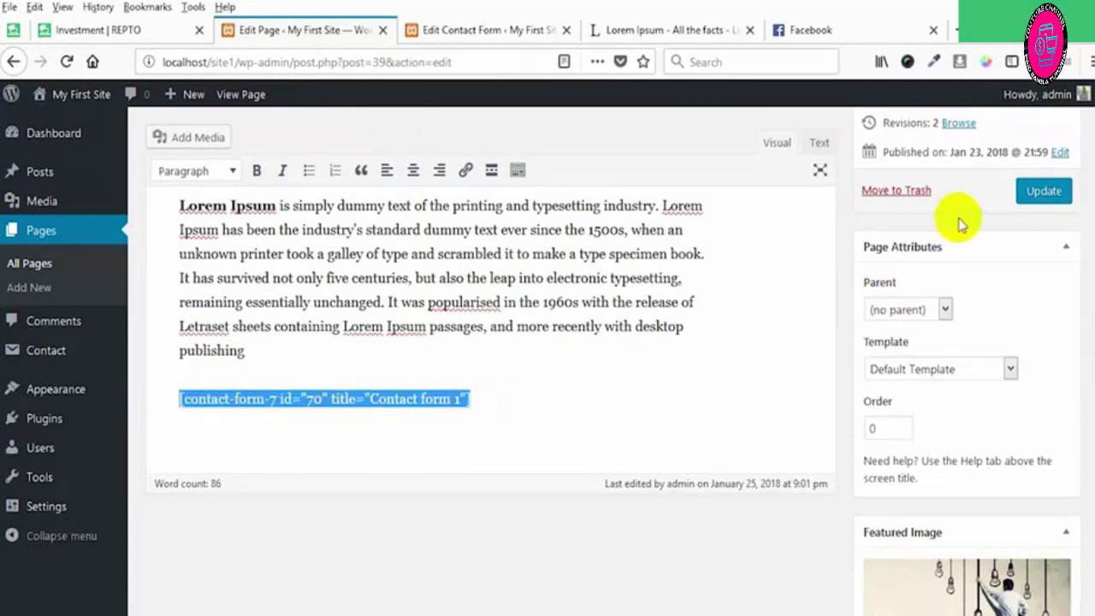
pyautogui.click(1058, 195)
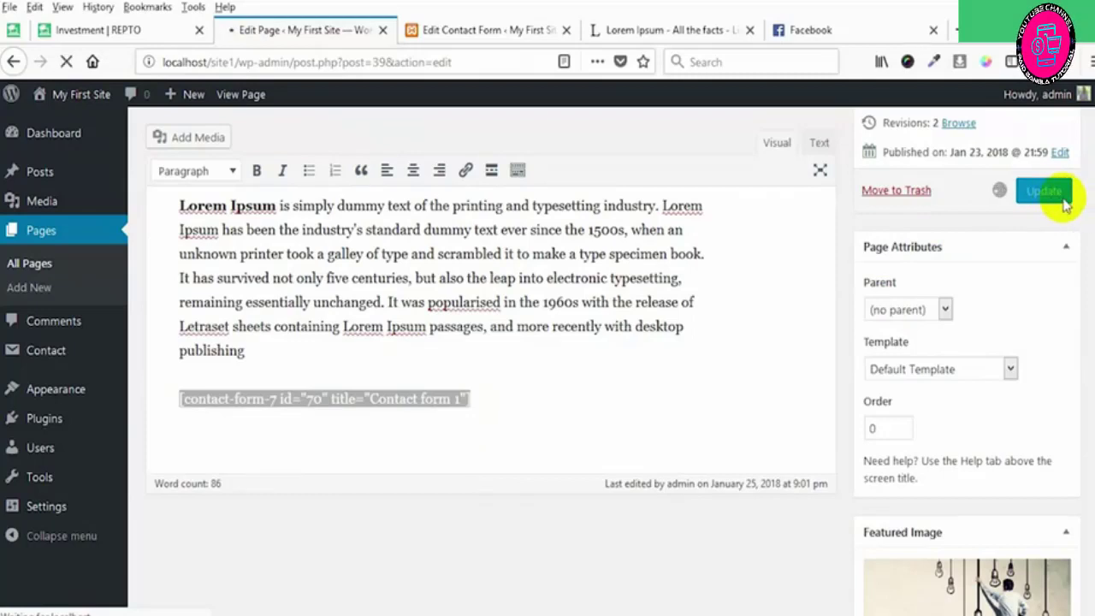